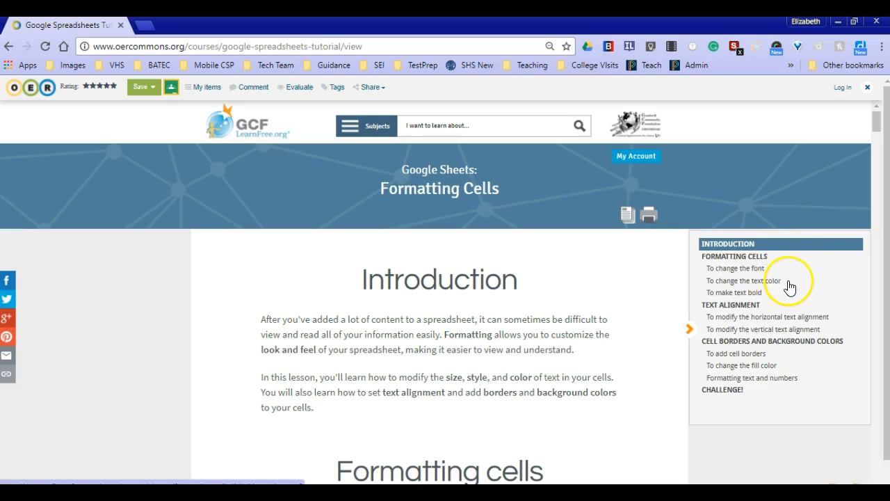
Step: Go to the Challenge section of the Formatting Cells tutorial
{"action": "left_click", "coordinate": [770, 294]}
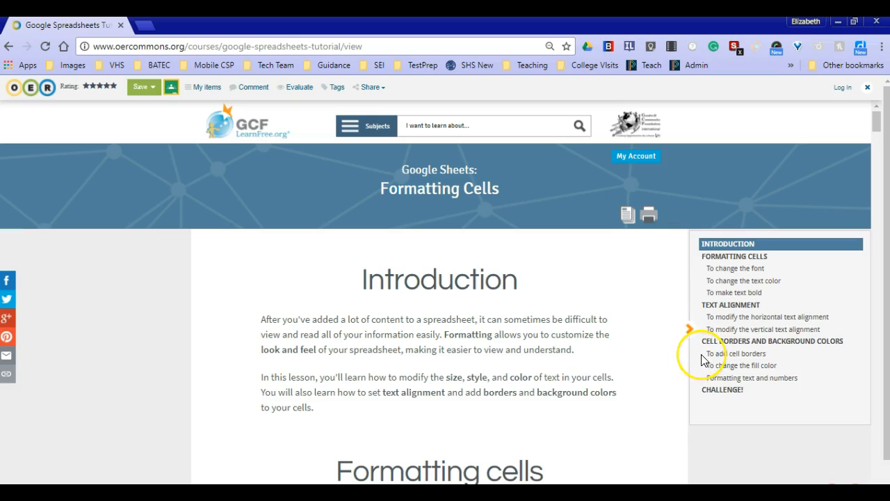
{"action": "left_click", "coordinate": [721, 393]}
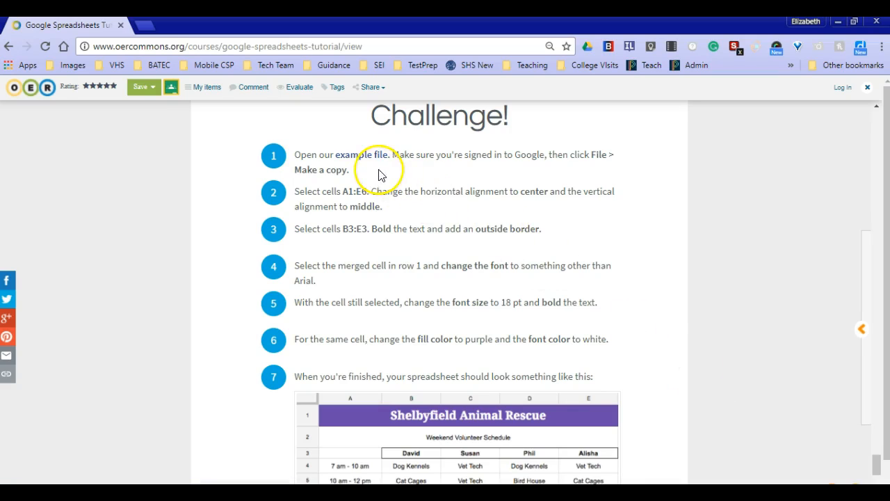
{"action": "left_click", "coordinate": [371, 164]}
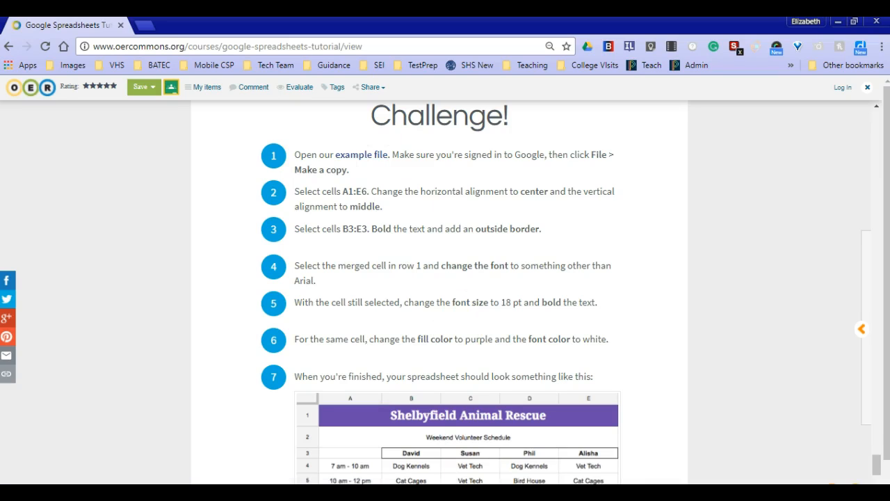
Step: Switch to the Google Drive window and open the "Lesson 10 Formatting Cells" spreadsheet from the Spreadsheets folder
{"action": "left_click", "coordinate": [463, 492]}
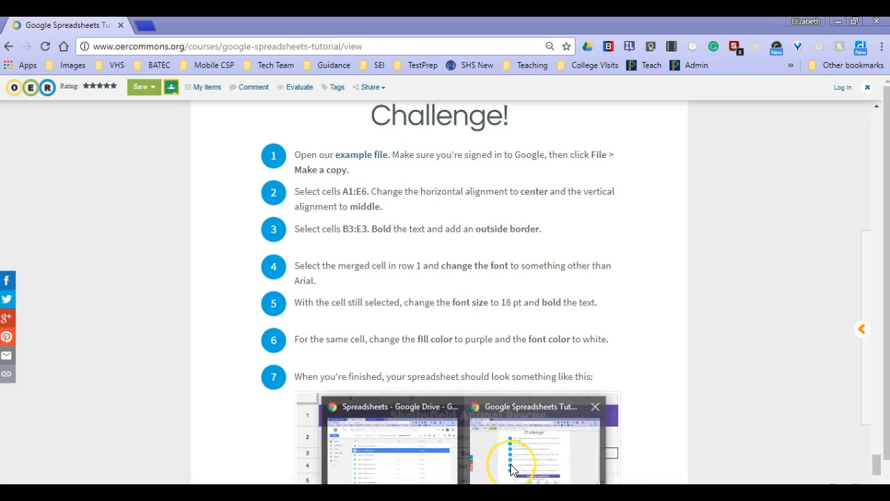
{"action": "left_click", "coordinate": [545, 458]}
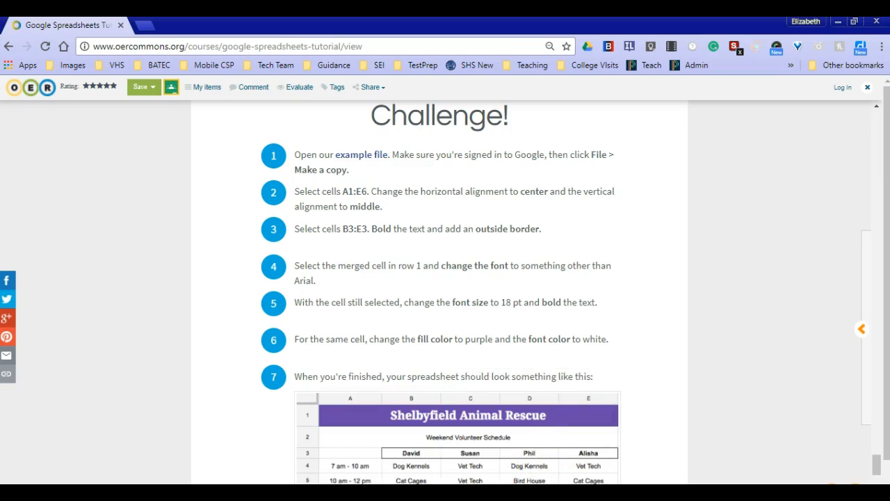
{"action": "left_click", "coordinate": [464, 497]}
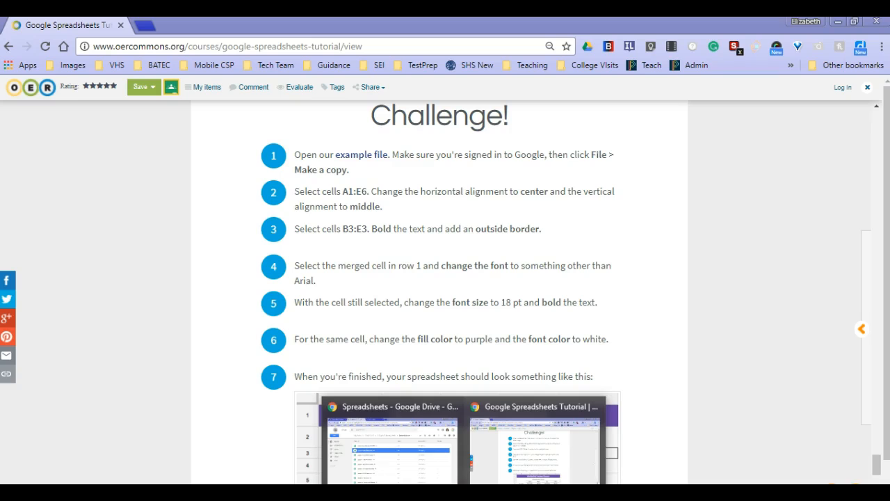
{"action": "left_click", "coordinate": [408, 467]}
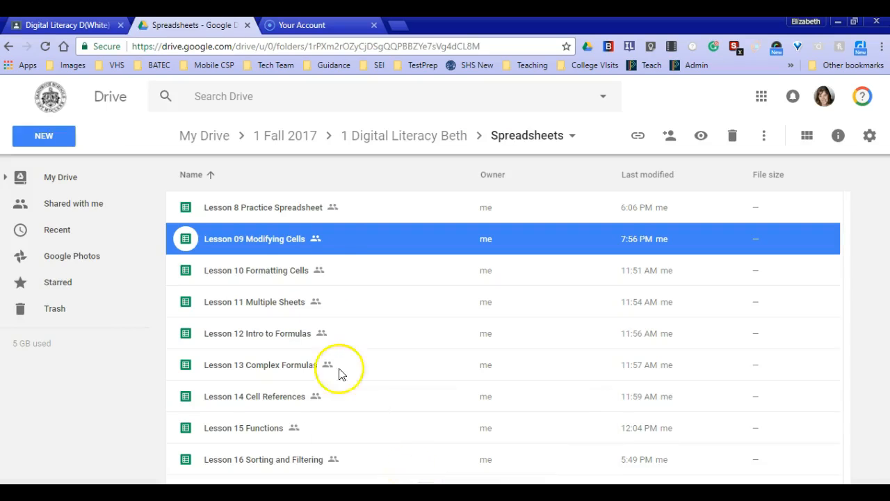
{"action": "left_click", "coordinate": [269, 275]}
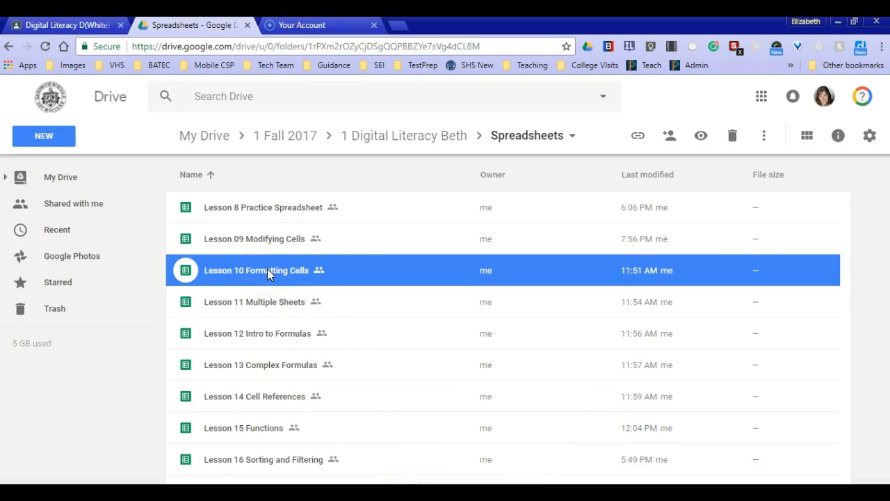
{"action": "double_click", "coordinate": [269, 274]}
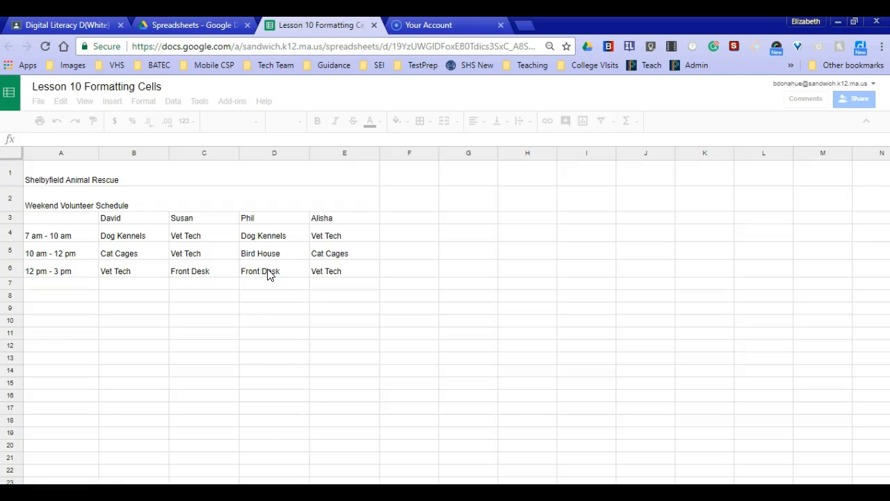
{"action": "left_click", "coordinate": [260, 364]}
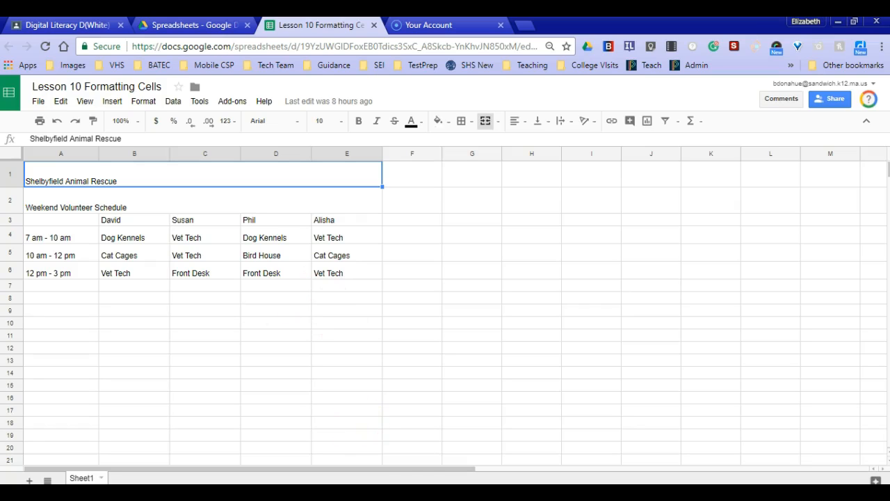
Step: Switch back to the tutorial window and review the Challenge instructions and the picture of the finished spreadsheet
{"action": "left_click", "coordinate": [498, 472]}
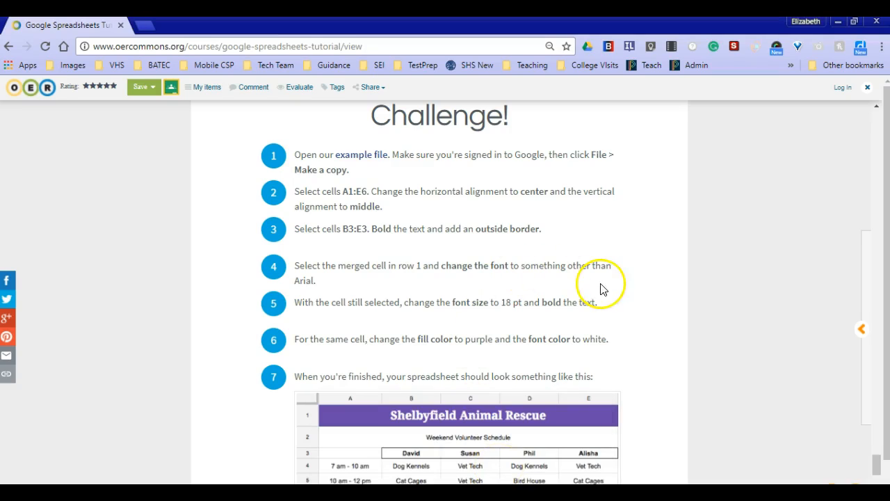
{"action": "scroll", "coordinate": [640, 303], "scroll_direction": "down", "scroll_amount": 2}
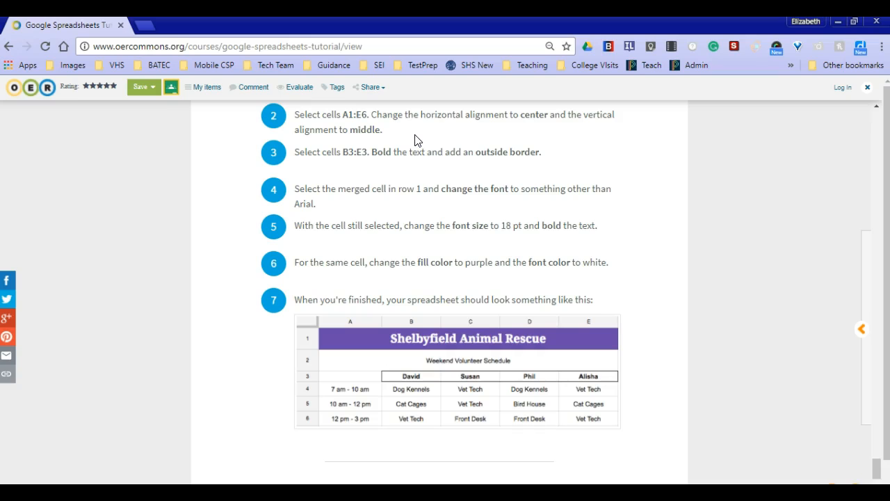
{"action": "mouse_move", "coordinate": [464, 487]}
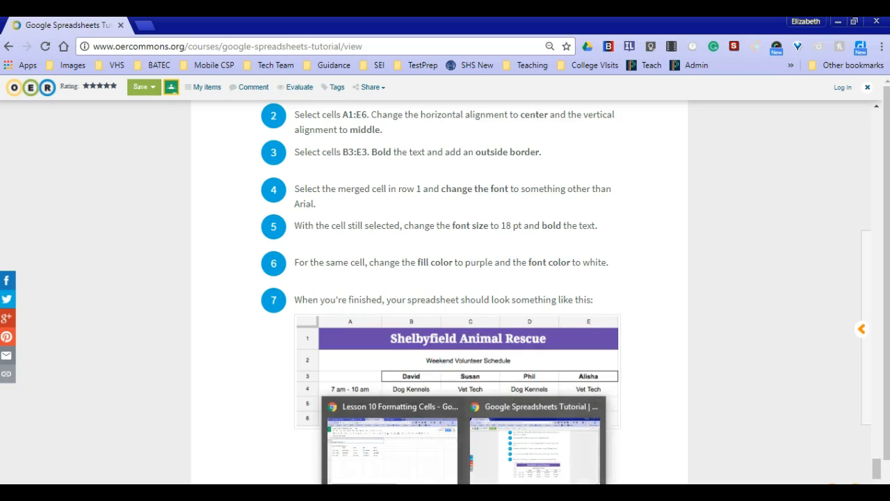
{"action": "left_click", "coordinate": [422, 459]}
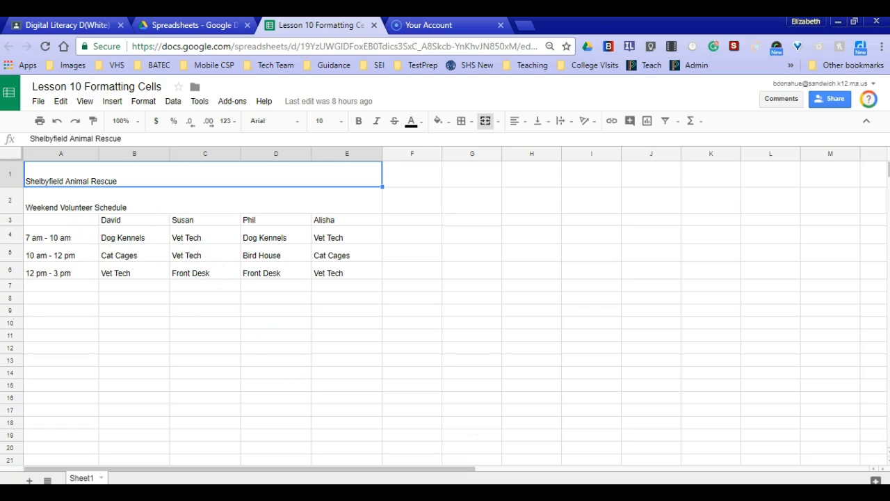
{"action": "mouse_move", "coordinate": [465, 490]}
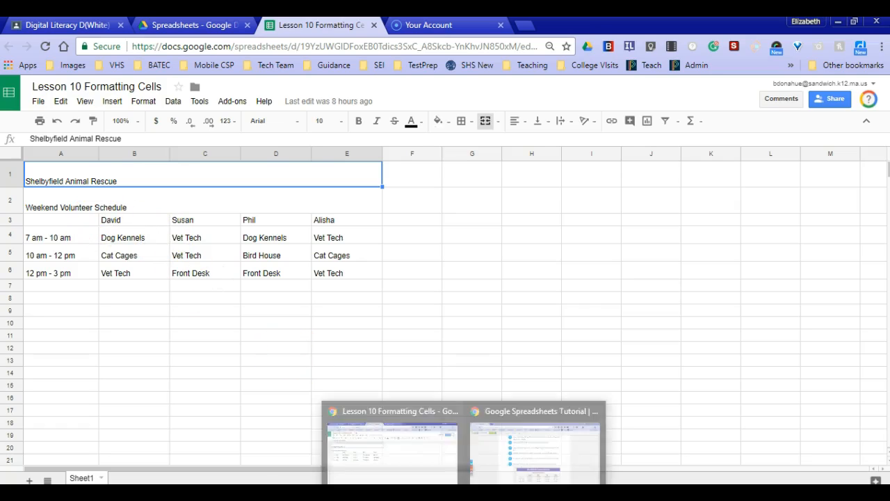
{"action": "left_click", "coordinate": [417, 456]}
{"action": "mouse_move", "coordinate": [472, 490]}
{"action": "left_click", "coordinate": [505, 466]}
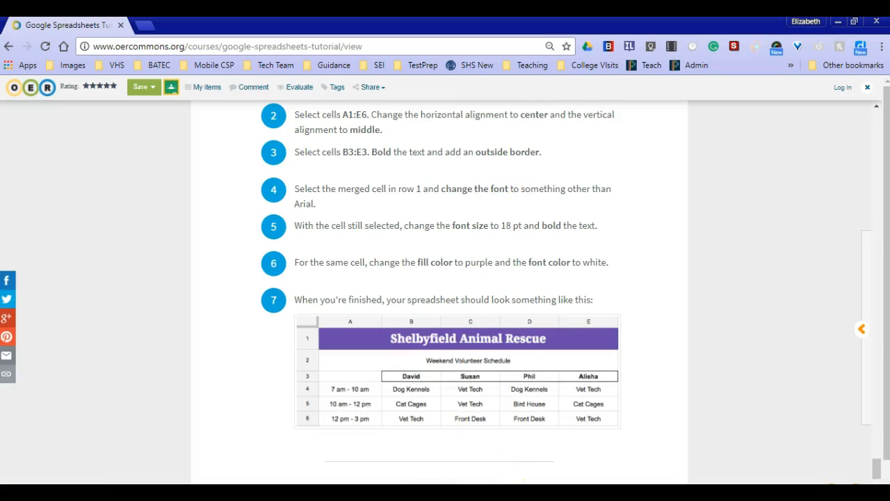
Step: Restore the tutorial window from full screen and resize it to half the screen's width and full height
{"action": "left_click", "coordinate": [855, 23]}
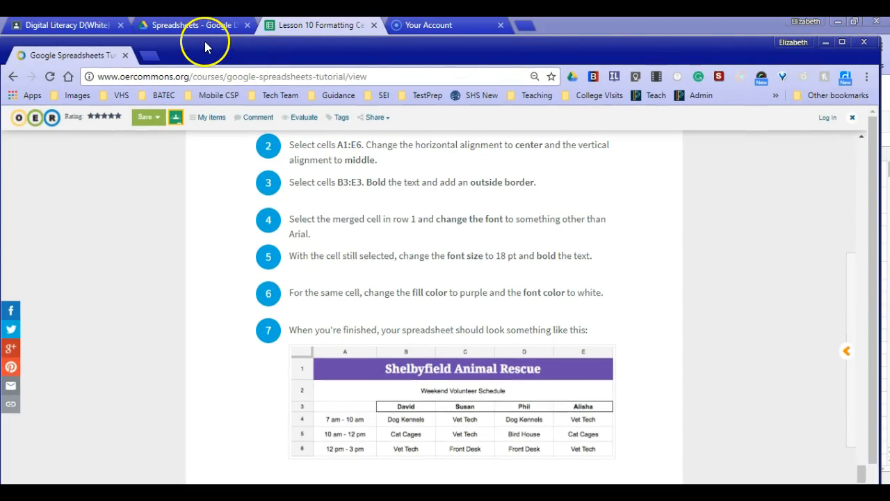
{"action": "left_click_drag", "start_coordinate": [179, 59], "coordinate": [3, 20]}
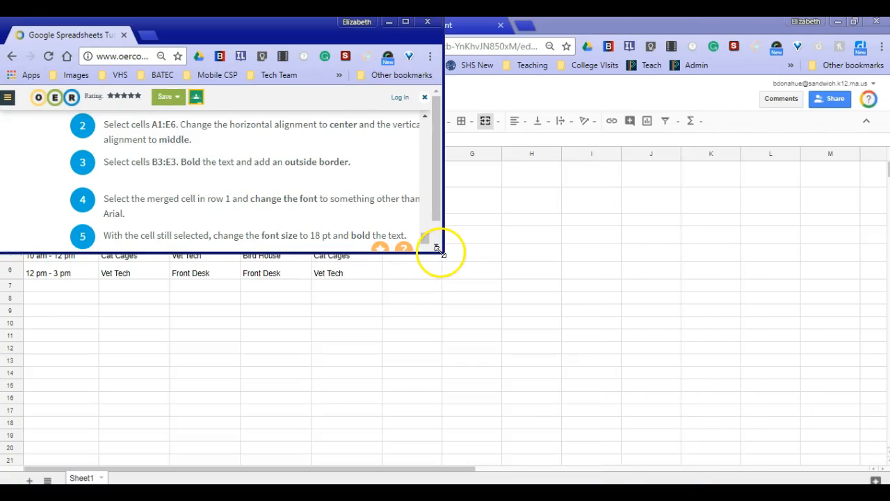
{"action": "right_click", "coordinate": [427, 310]}
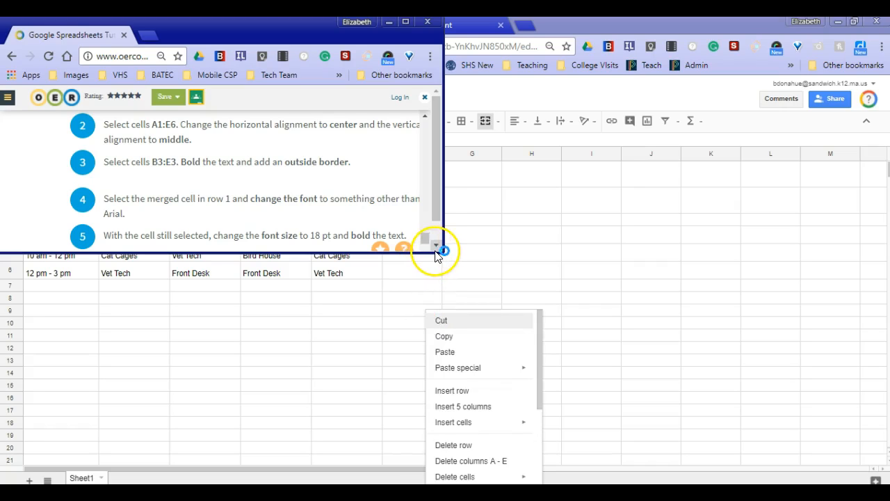
{"action": "left_click_drag", "start_coordinate": [417, 251], "coordinate": [391, 478]}
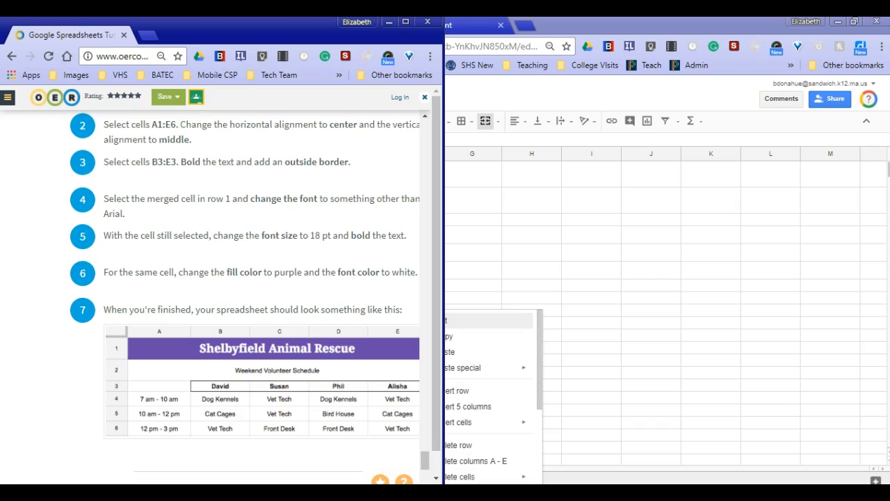
Step: In the Lesson 10 spreadsheet, set cells A1:E6 to center horizontal alignment and middle vertical alignment
{"action": "left_click", "coordinate": [533, 221]}
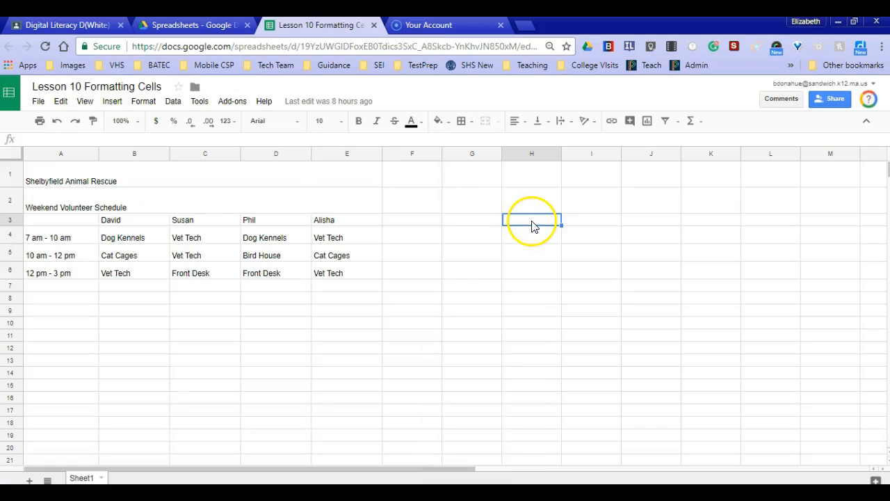
{"action": "left_click", "coordinate": [54, 174]}
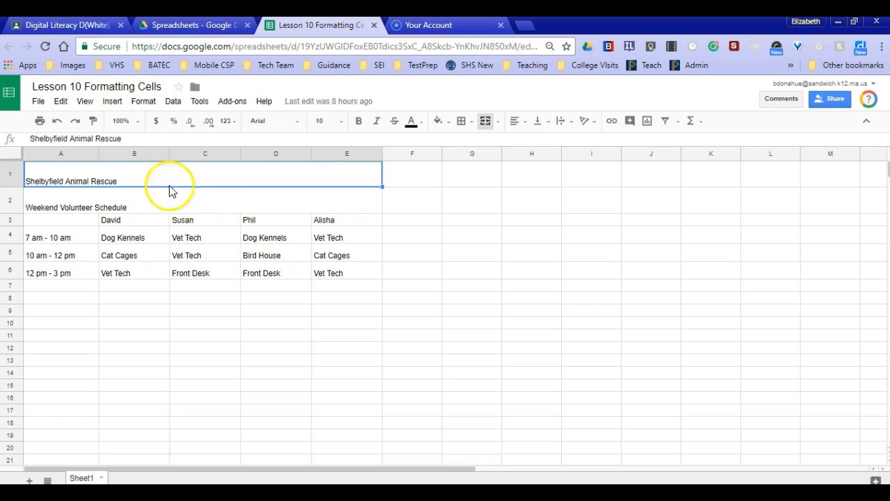
{"action": "left_click_drag", "start_coordinate": [124, 177], "coordinate": [326, 276]}
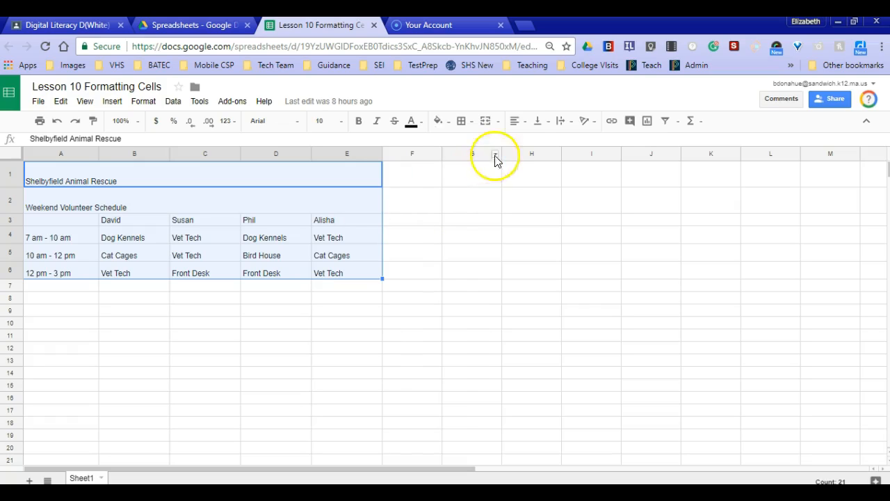
{"action": "left_click", "coordinate": [527, 126]}
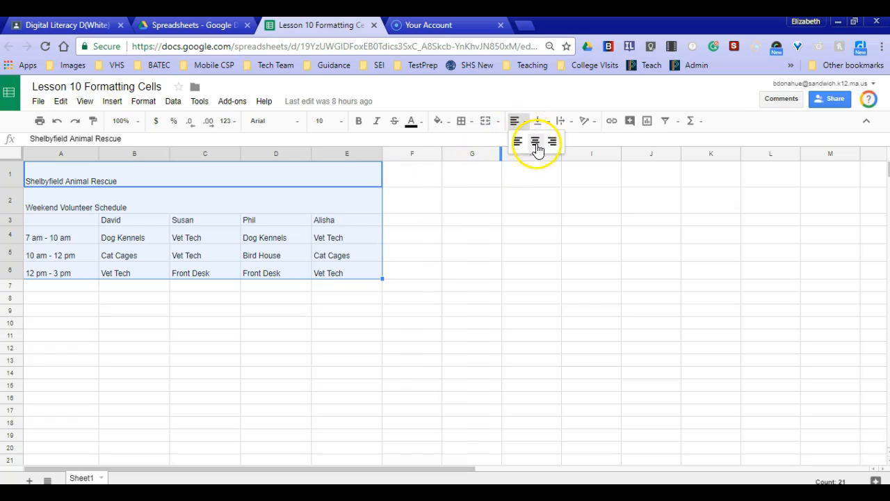
{"action": "left_click", "coordinate": [535, 143]}
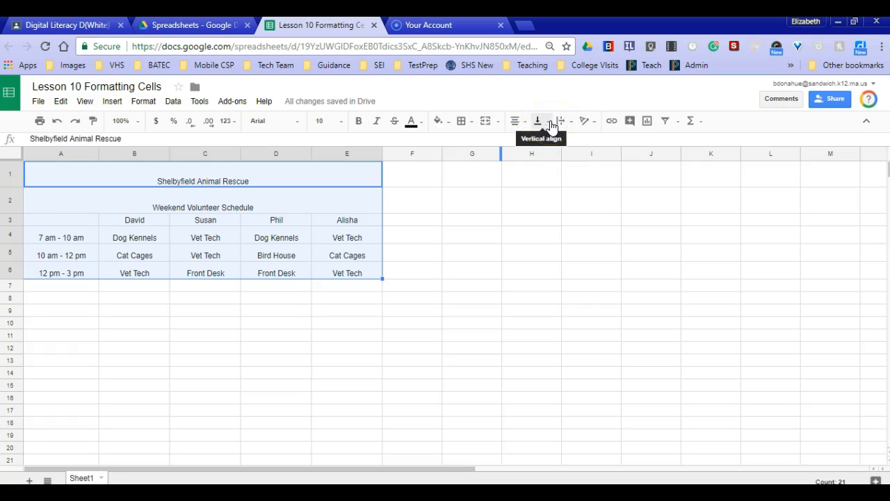
{"action": "left_click", "coordinate": [551, 126]}
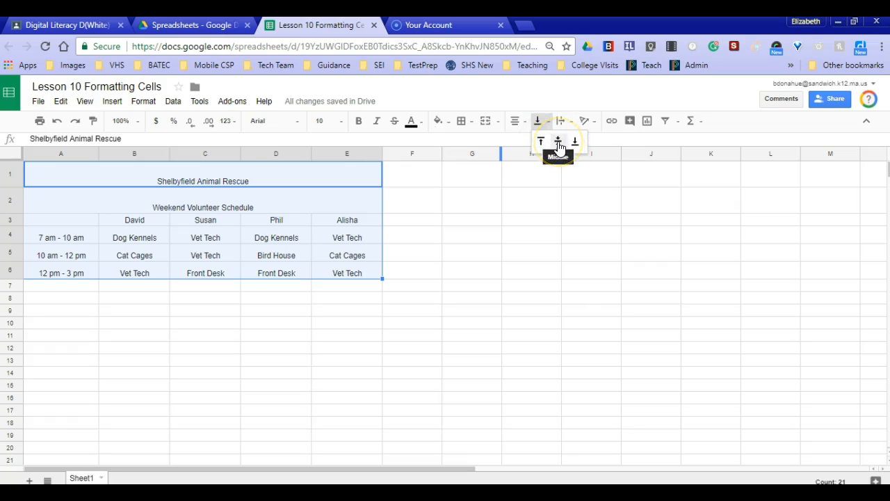
{"action": "left_click", "coordinate": [558, 143]}
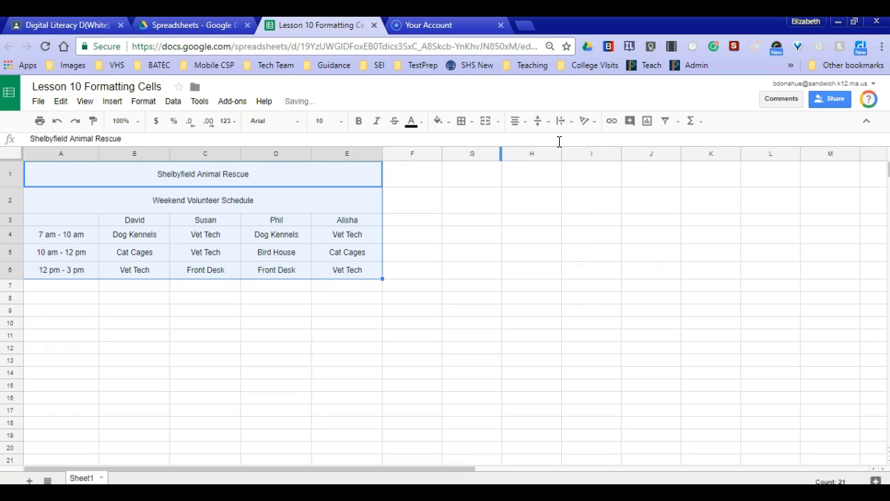
Step: Check the third Challenge instruction in the tutorial window, and bold the text in cells B3:E3 of the spreadsheet
{"action": "mouse_move", "coordinate": [463, 492]}
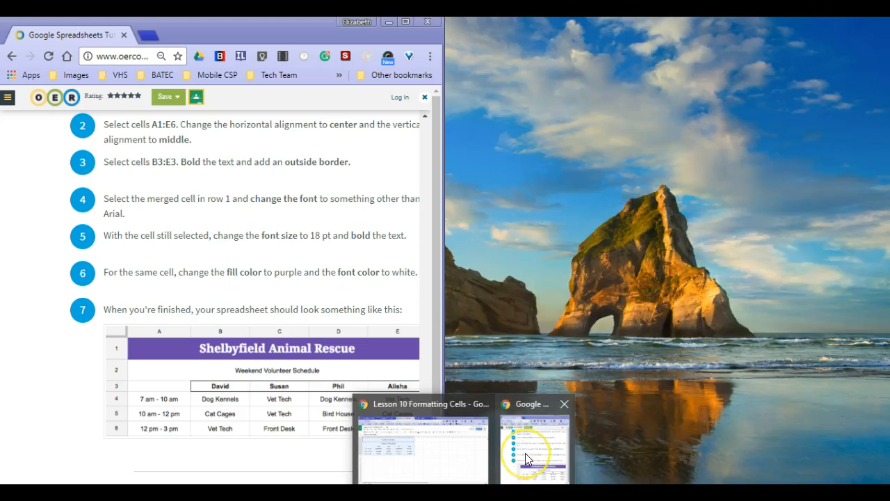
{"action": "left_click", "coordinate": [525, 452]}
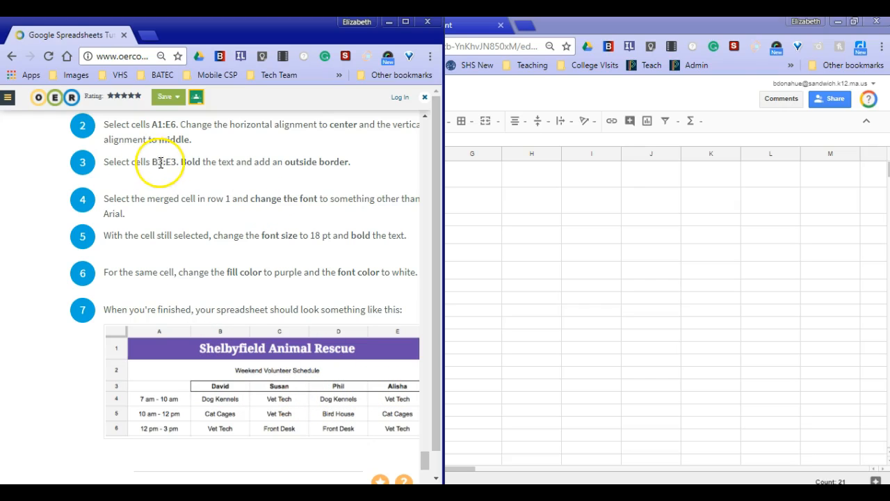
{"action": "left_click", "coordinate": [473, 239]}
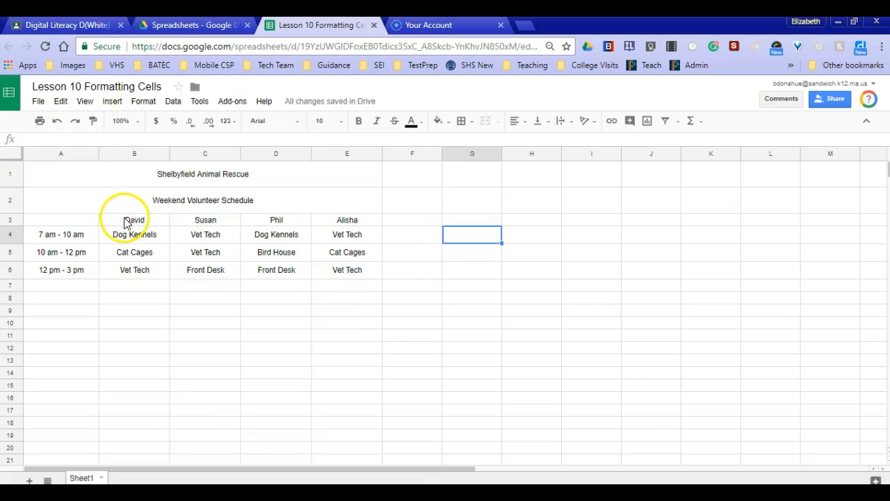
{"action": "left_click_drag", "start_coordinate": [125, 224], "coordinate": [325, 228]}
{"action": "left_click", "coordinate": [359, 123]}
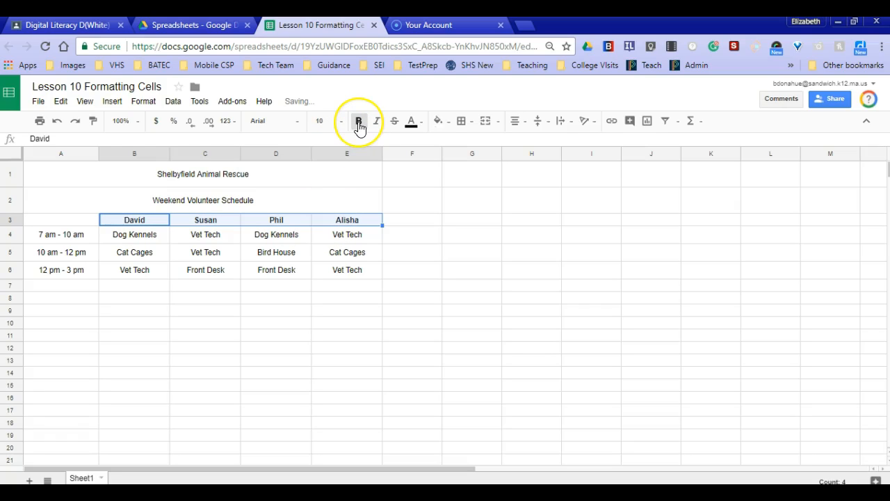
Step: Add an outside border around cells B3:E3 and set the border color to purple
{"action": "left_click", "coordinate": [461, 122]}
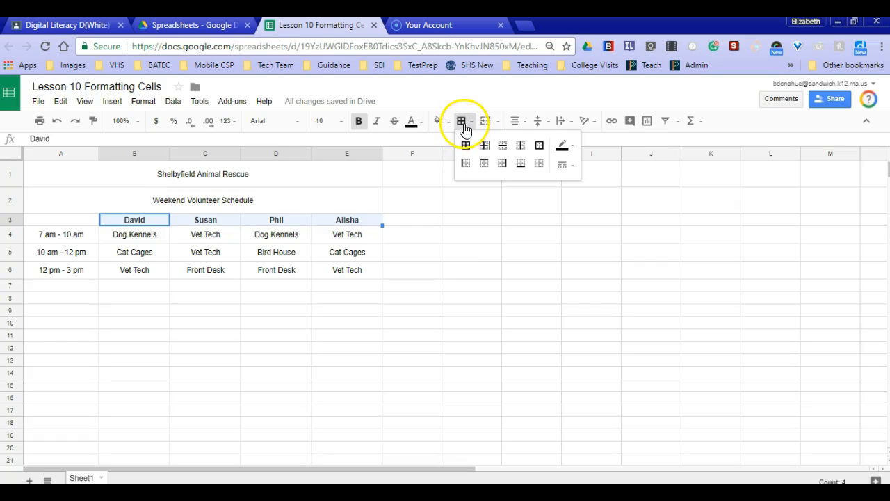
{"action": "left_click", "coordinate": [539, 145]}
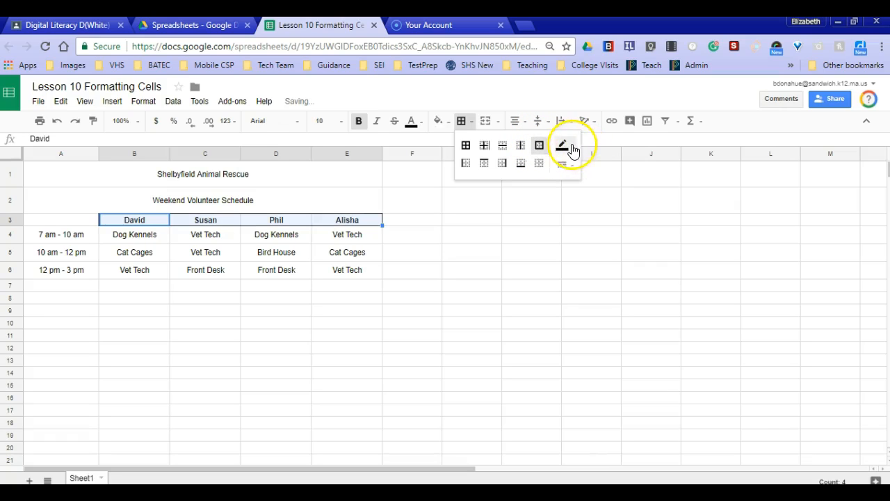
{"action": "left_click", "coordinate": [571, 149]}
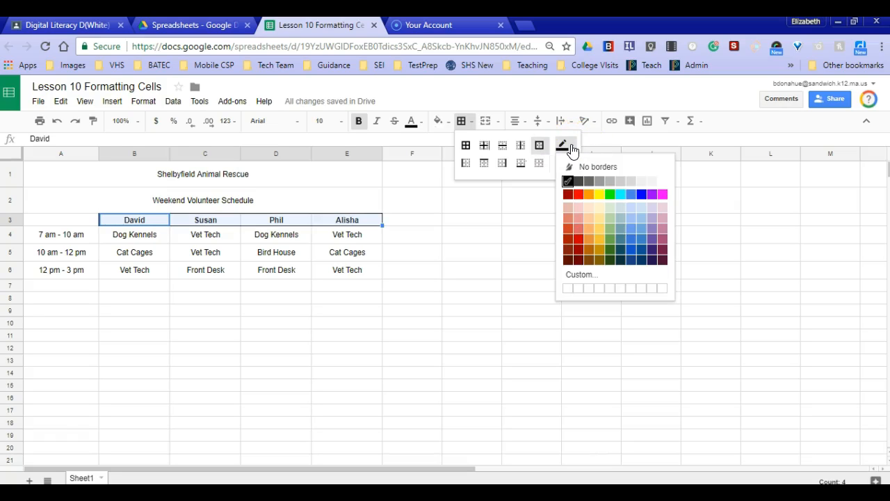
{"action": "left_click", "coordinate": [652, 195]}
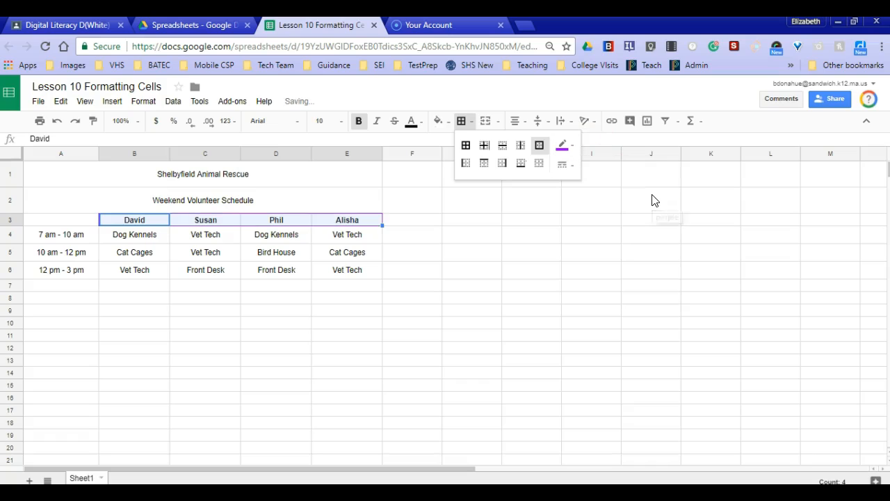
Step: Set the purple outside border of cells B3:E3 to the thick solid line style
{"action": "left_click", "coordinate": [570, 167]}
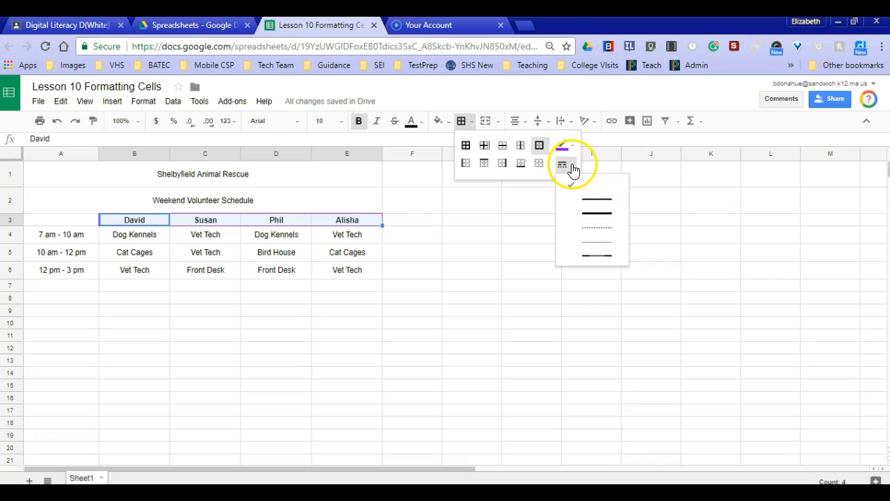
{"action": "left_click", "coordinate": [599, 213]}
{"action": "left_click", "coordinate": [554, 262]}
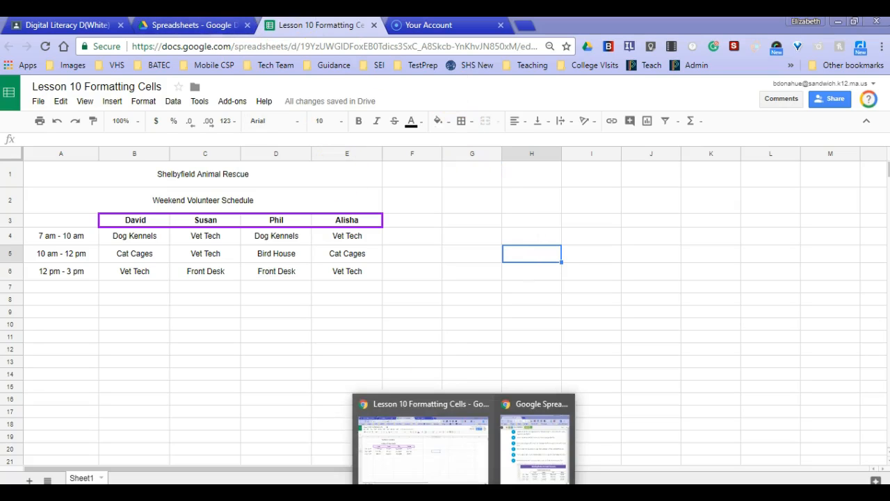
Step: Check Challenge instructions 4 to 6 in the tutorial window and return to the Lesson 10 spreadsheet
{"action": "left_click", "coordinate": [427, 447]}
{"action": "left_click", "coordinate": [521, 455]}
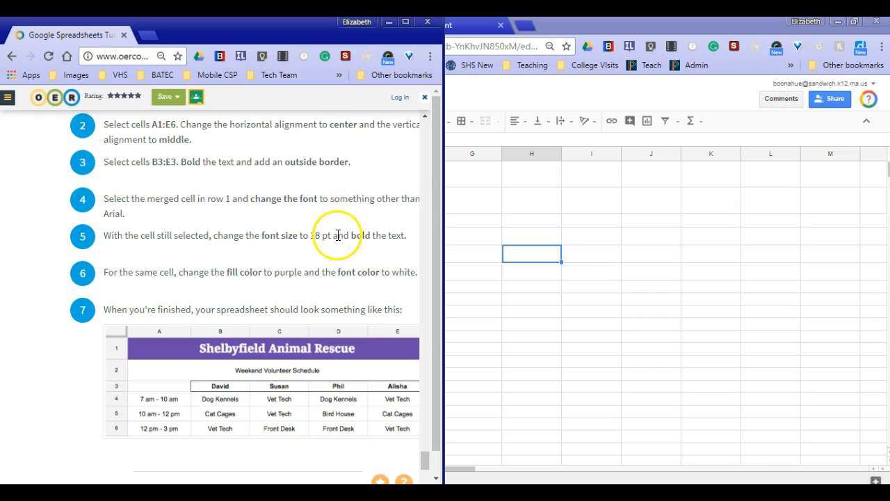
{"action": "left_click", "coordinate": [476, 207]}
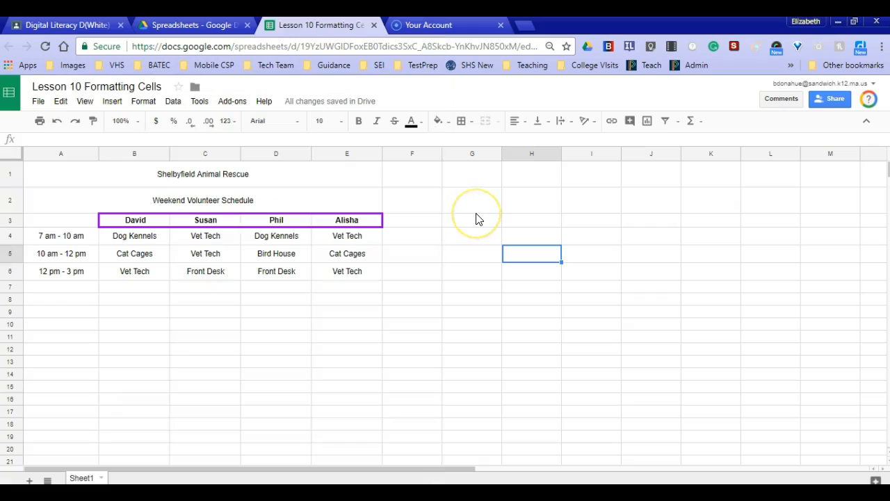
Step: Fill the merged title cell in row 1 with light magenta and set its font color to white
{"action": "left_click", "coordinate": [95, 180]}
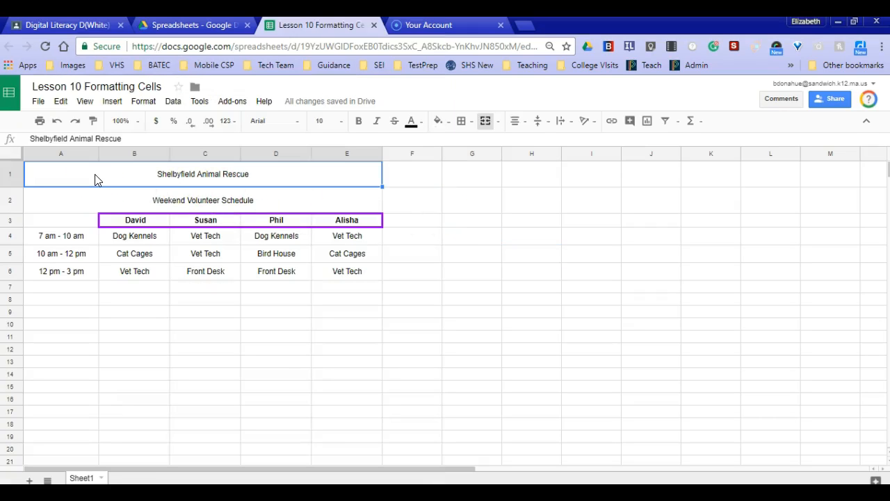
{"action": "left_click", "coordinate": [500, 123]}
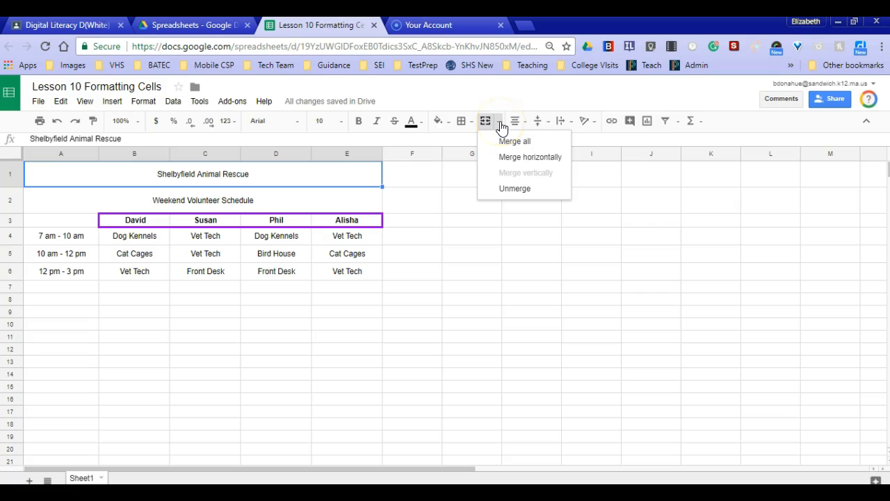
{"action": "left_click", "coordinate": [515, 195]}
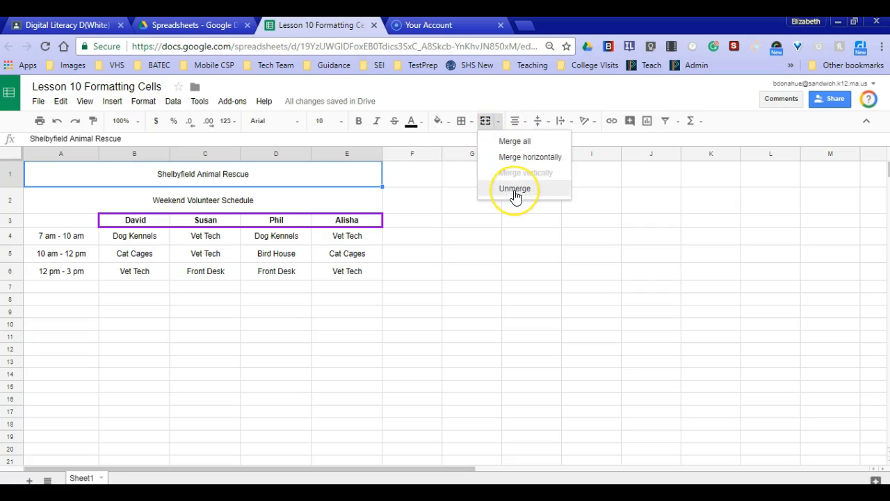
{"action": "left_click", "coordinate": [450, 124]}
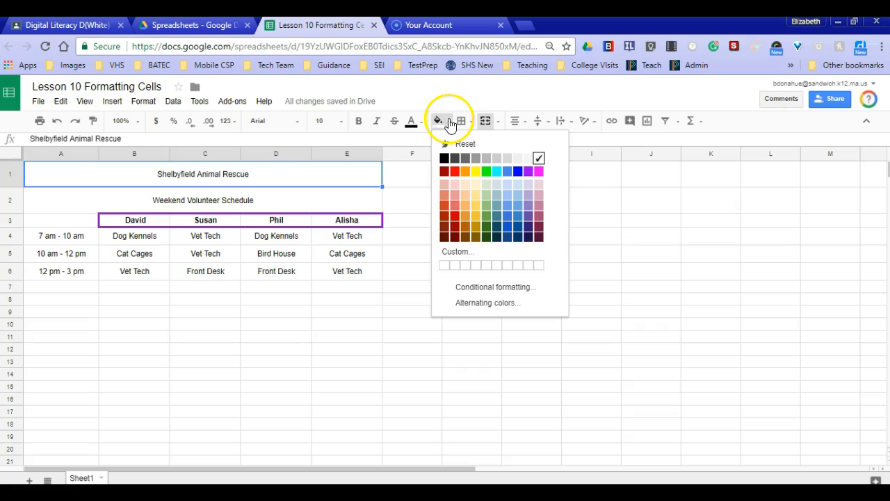
{"action": "left_click", "coordinate": [539, 196]}
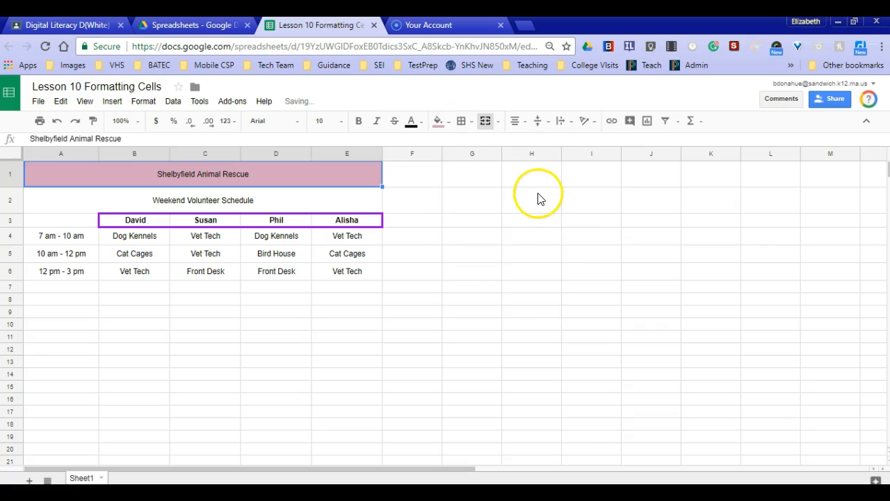
{"action": "left_click", "coordinate": [423, 123]}
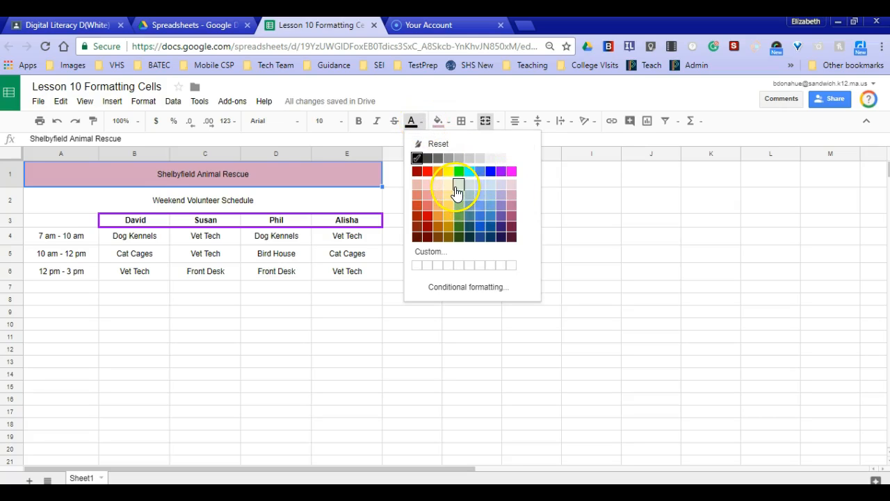
{"action": "left_click", "coordinate": [511, 160]}
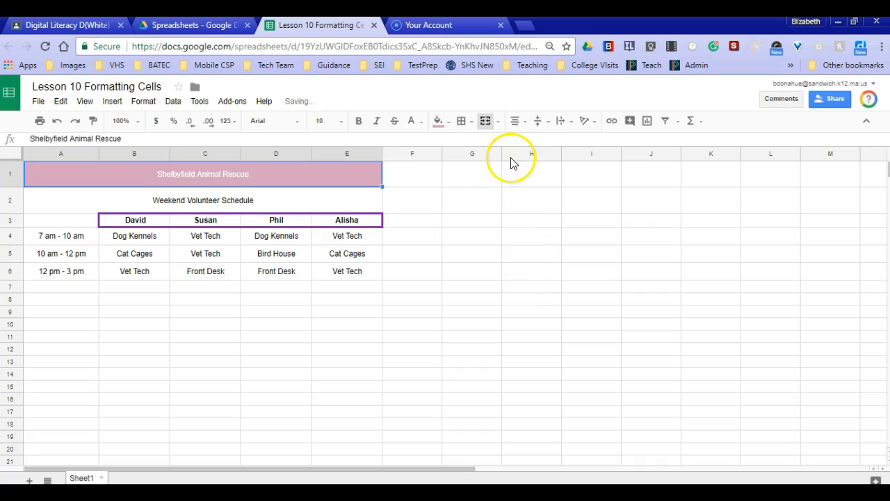
Step: Darken the merged title cell's fill, trying a deeper shade before settling on dark magenta 1
{"action": "left_click", "coordinate": [448, 123]}
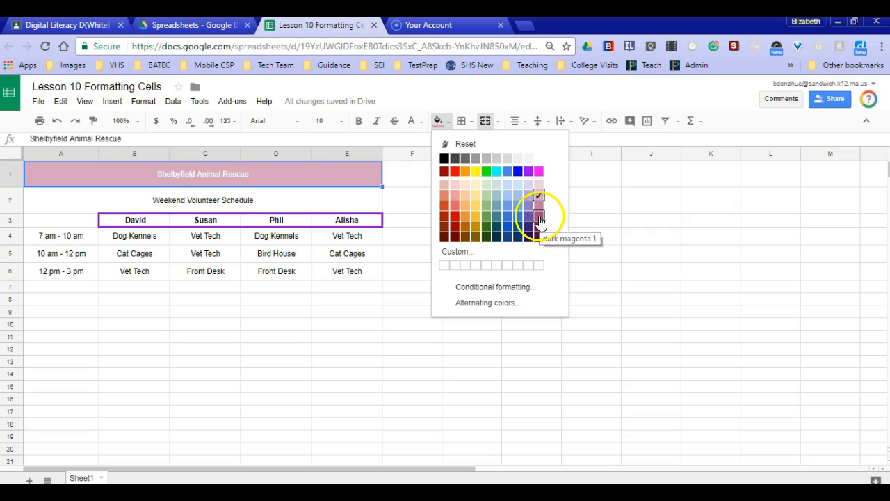
{"action": "left_click", "coordinate": [540, 228]}
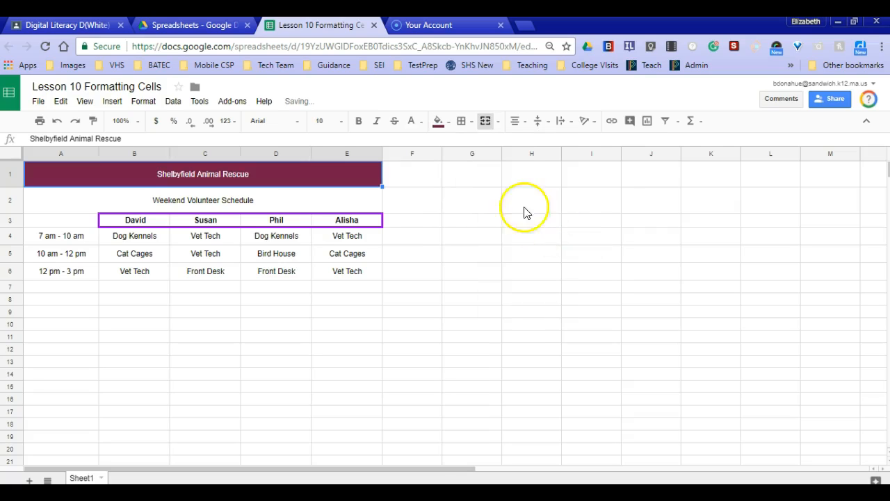
{"action": "left_click", "coordinate": [447, 122]}
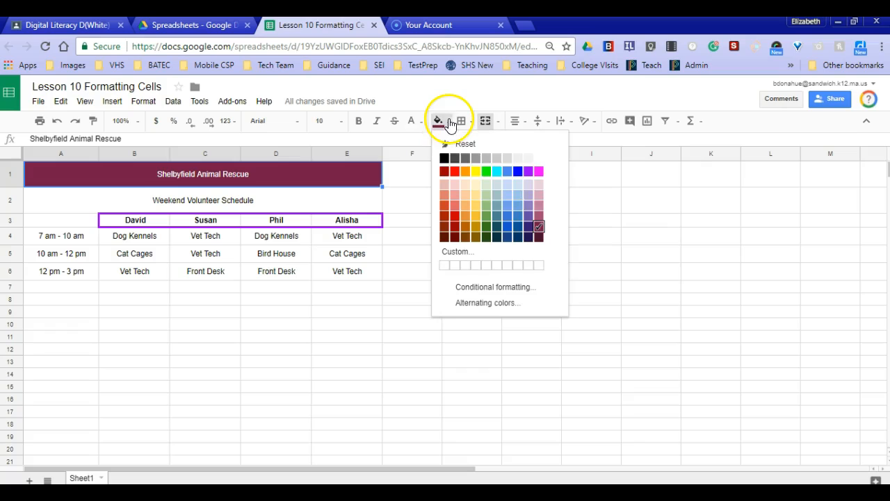
{"action": "left_click", "coordinate": [539, 217]}
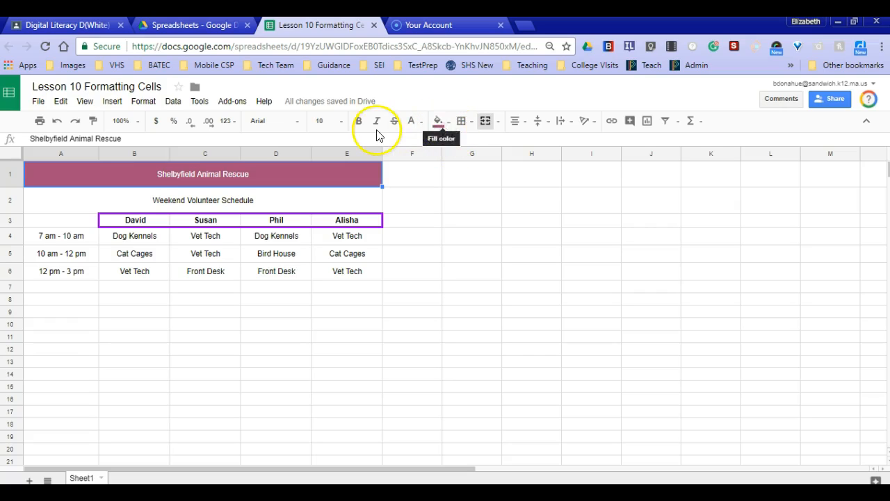
Step: Format the Shelbyfield Animal Rescue title in row 1 as bold 18 pt Montserrat
{"action": "left_click", "coordinate": [340, 125]}
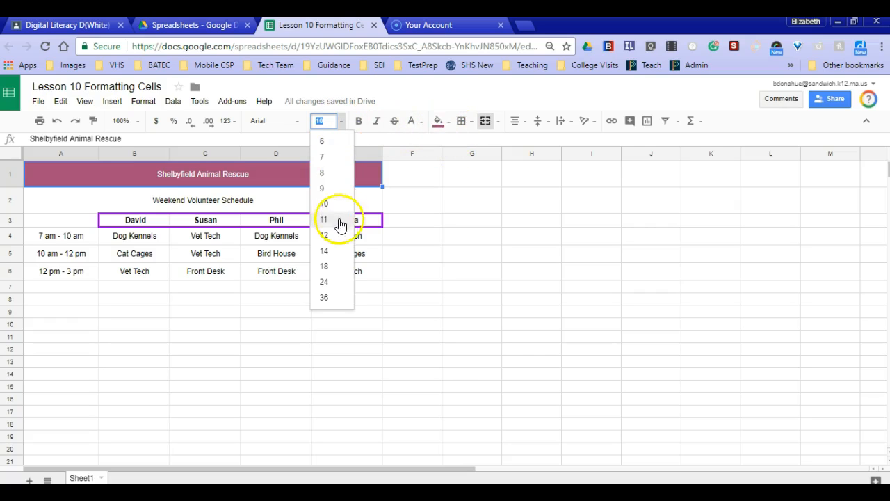
{"action": "left_click", "coordinate": [332, 268]}
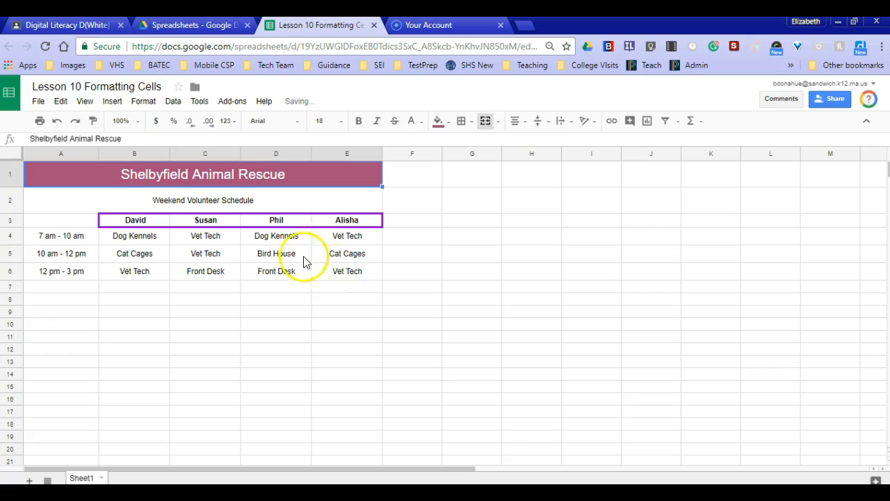
{"action": "left_click", "coordinate": [300, 125]}
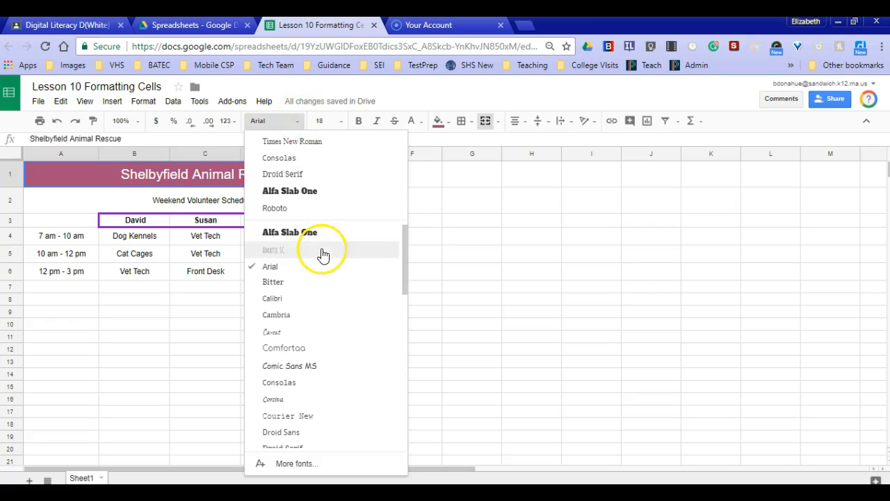
{"action": "scroll", "coordinate": [318, 437], "scroll_direction": "down", "scroll_amount": 1}
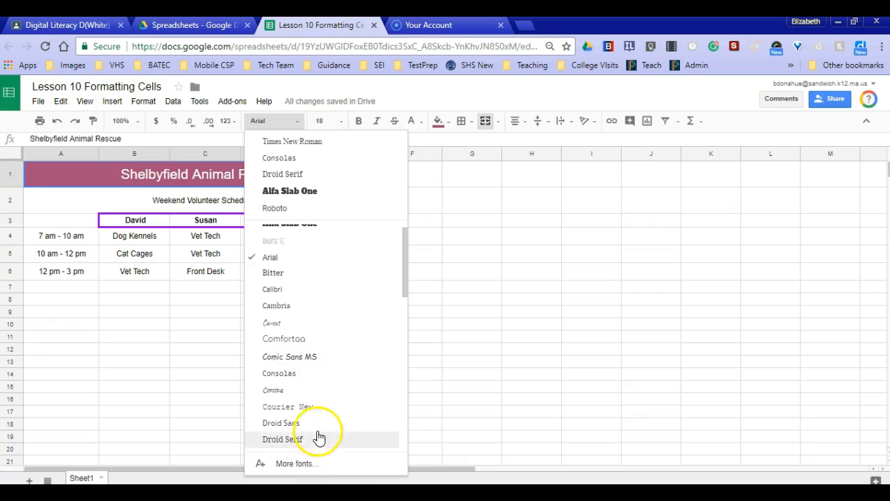
{"action": "scroll", "coordinate": [317, 428], "scroll_direction": "down", "scroll_amount": 4}
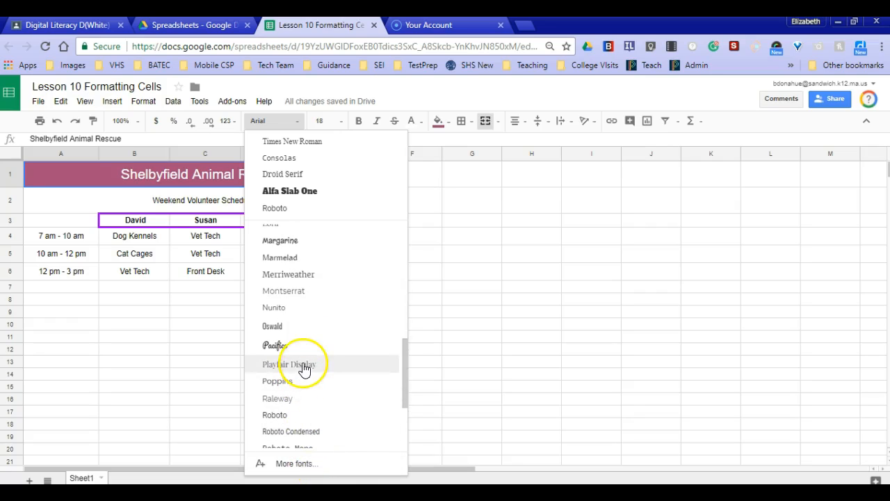
{"action": "left_click", "coordinate": [296, 297]}
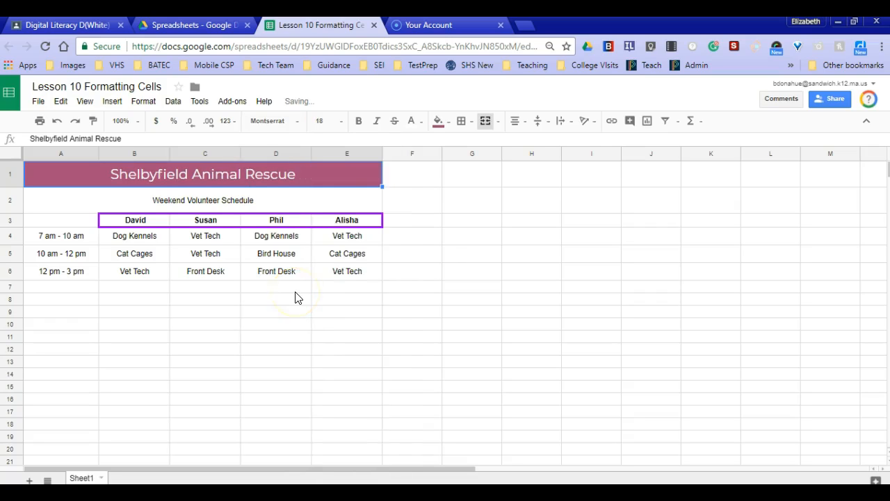
{"action": "left_click", "coordinate": [359, 125]}
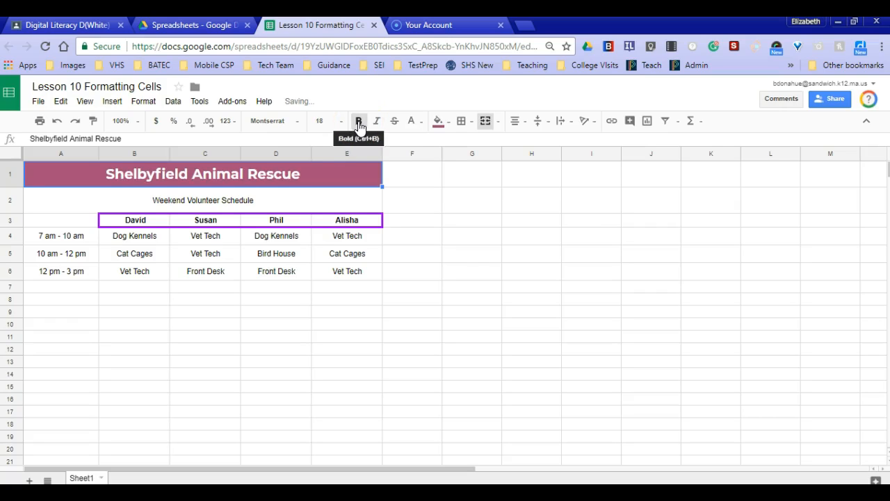
{"action": "left_click", "coordinate": [361, 301]}
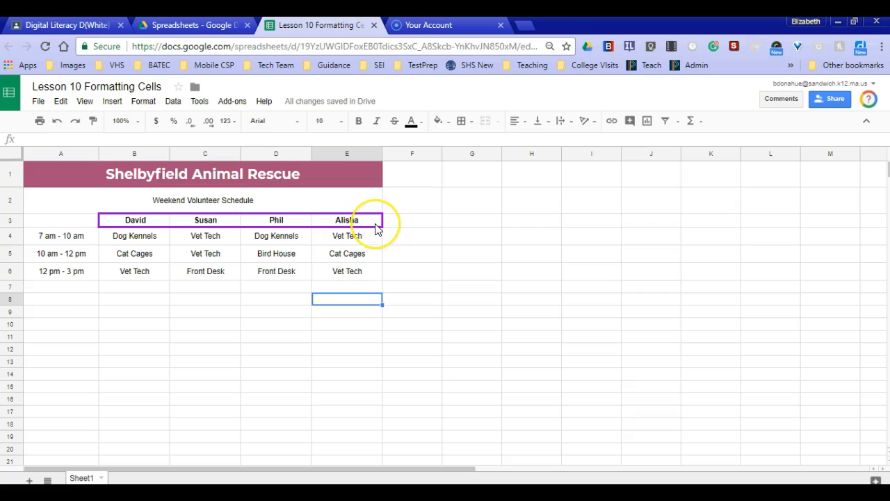
Step: Try to change the border color of cells B3:E3 from purple to dark magenta
{"action": "left_click_drag", "start_coordinate": [369, 221], "coordinate": [149, 234]}
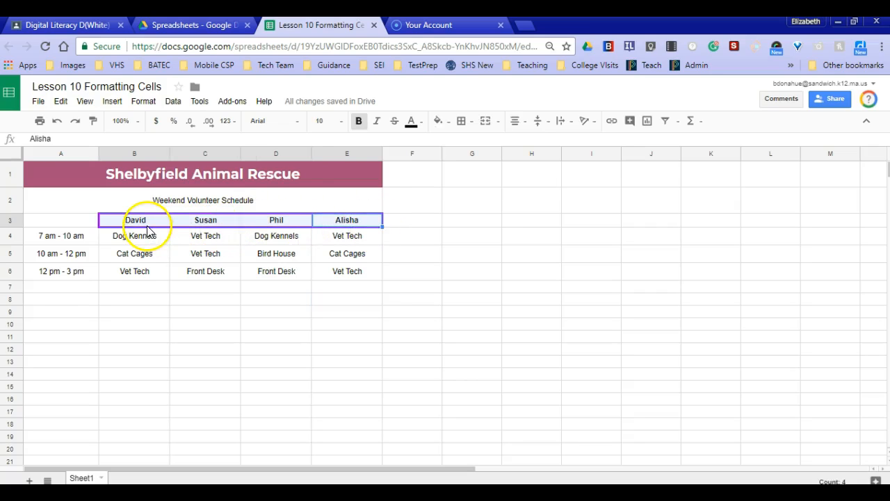
{"action": "left_click", "coordinate": [474, 125]}
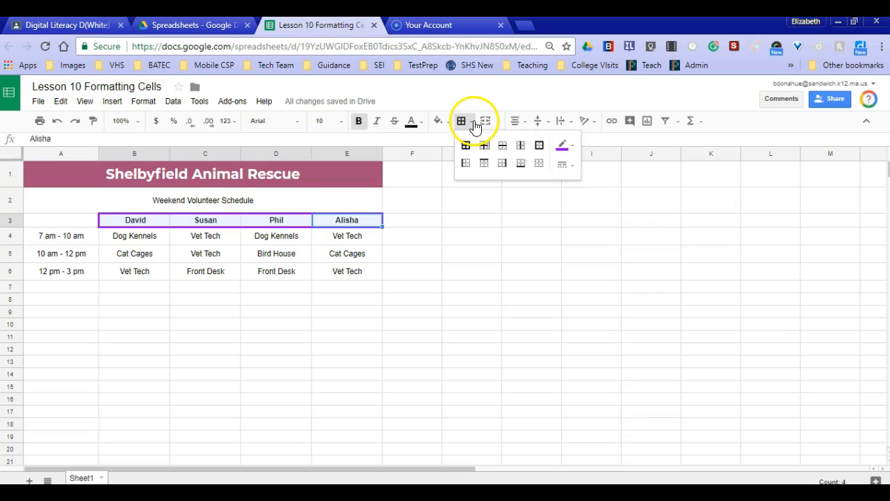
{"action": "left_click", "coordinate": [574, 148]}
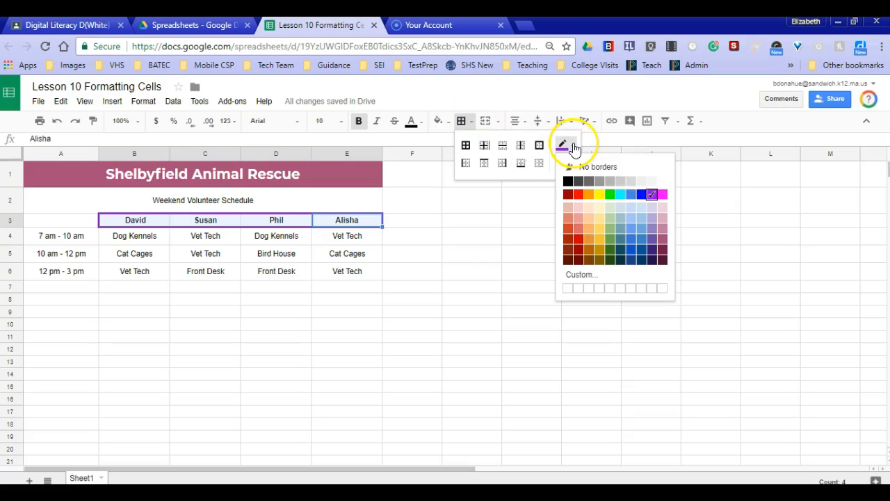
{"action": "left_click", "coordinate": [662, 240]}
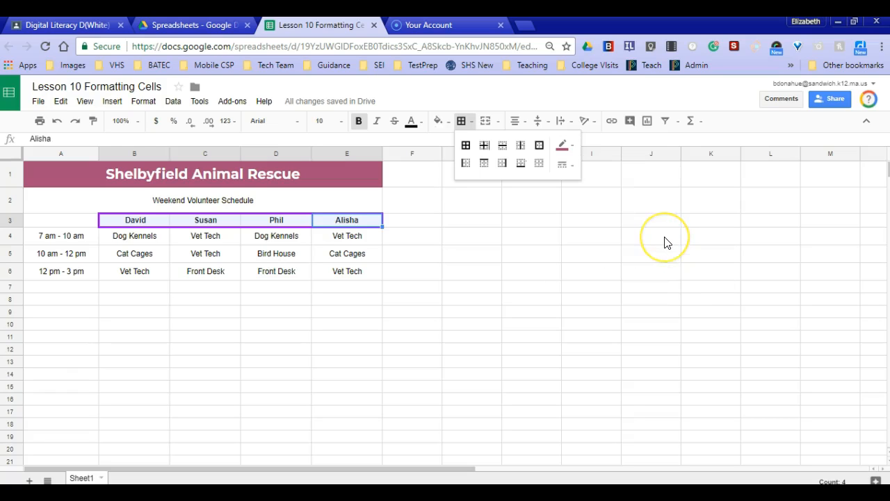
{"action": "left_click", "coordinate": [483, 258]}
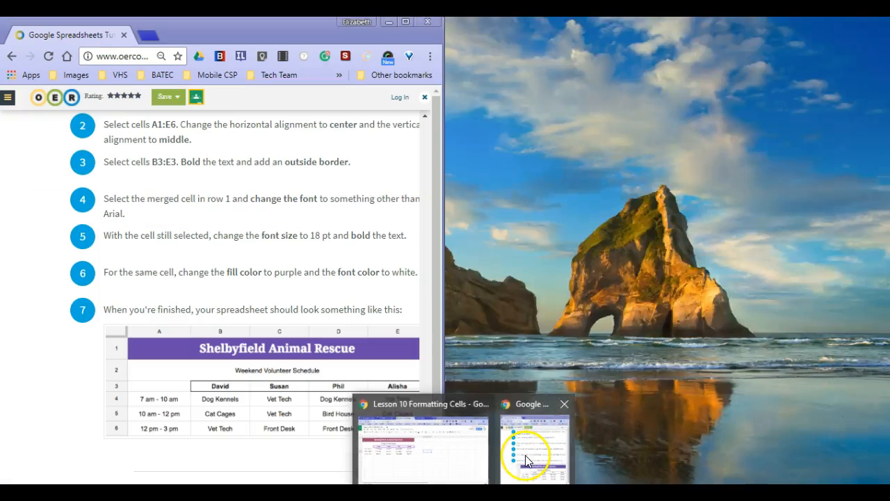
Step: Bring up the tutorial window and arrange the Lesson 10 spreadsheet beside it to compare with the finished example
{"action": "left_click", "coordinate": [528, 459]}
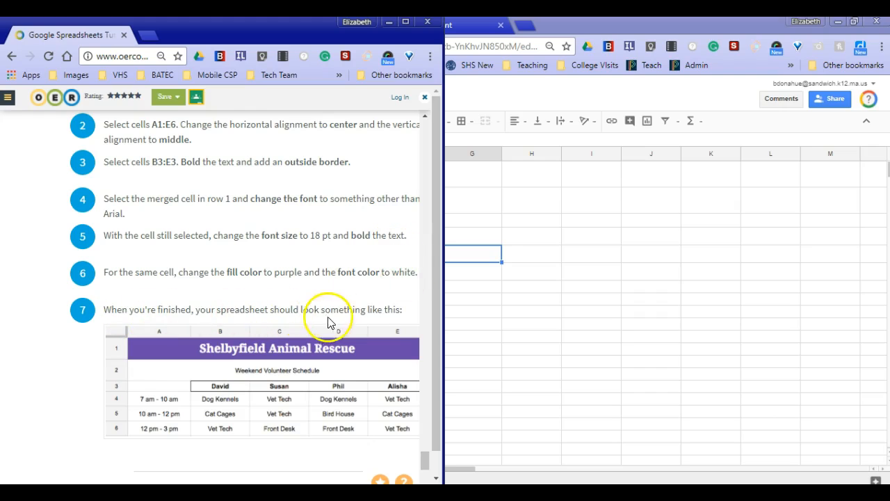
{"action": "left_click", "coordinate": [516, 327]}
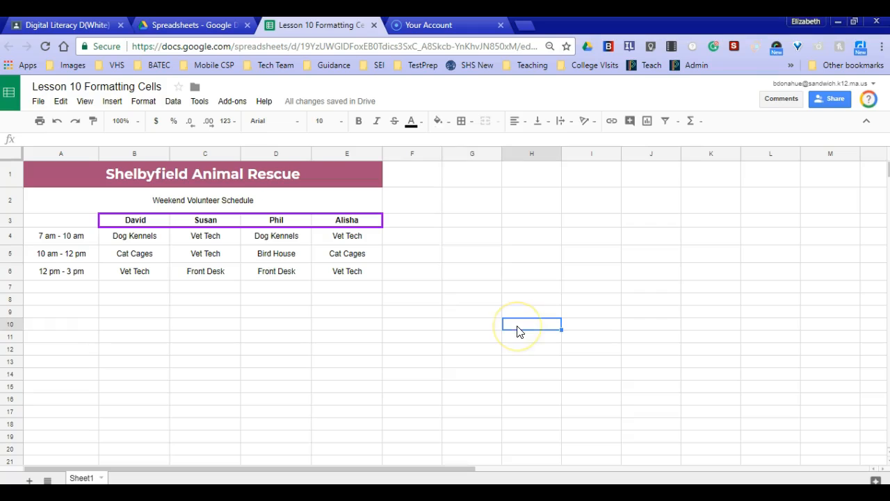
{"action": "left_click", "coordinate": [856, 24]}
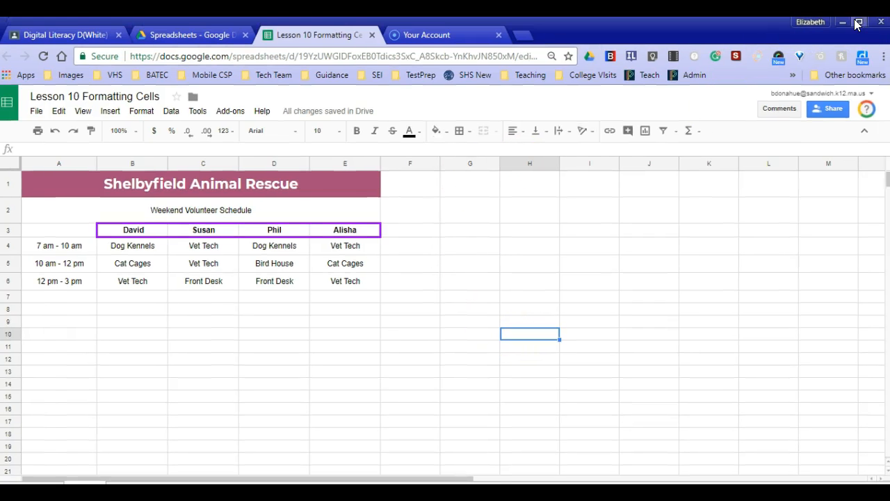
{"action": "left_click", "coordinate": [860, 23]}
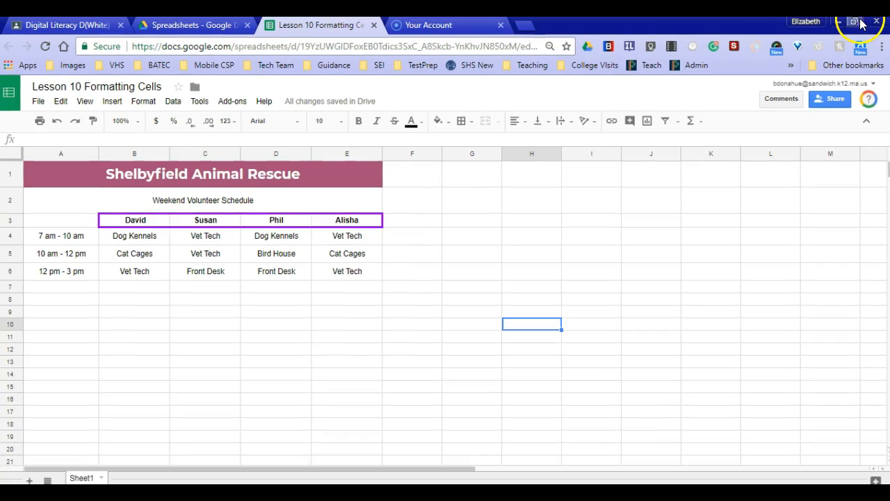
{"action": "left_click_drag", "start_coordinate": [751, 26], "coordinate": [889, 28]}
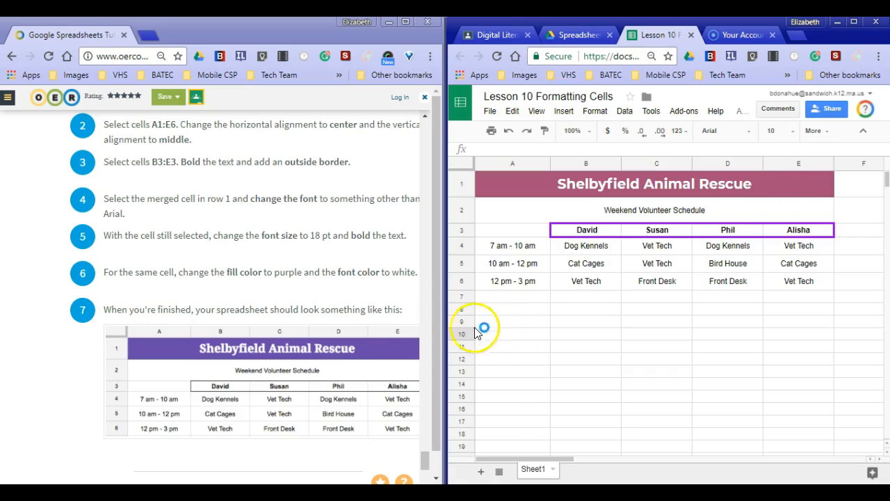